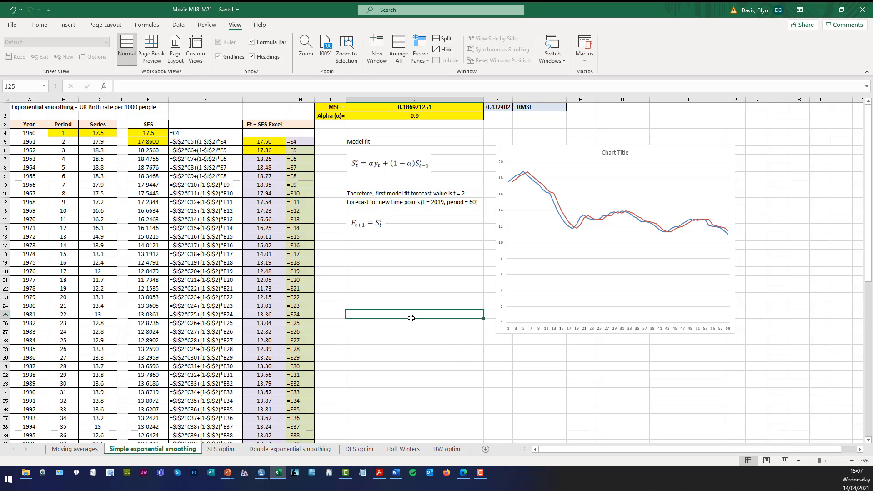
Examine the first and last entries of the Year and Series columns to see which period the birth-rate data covers
{"action": "left_click", "coordinate": [42, 131]}
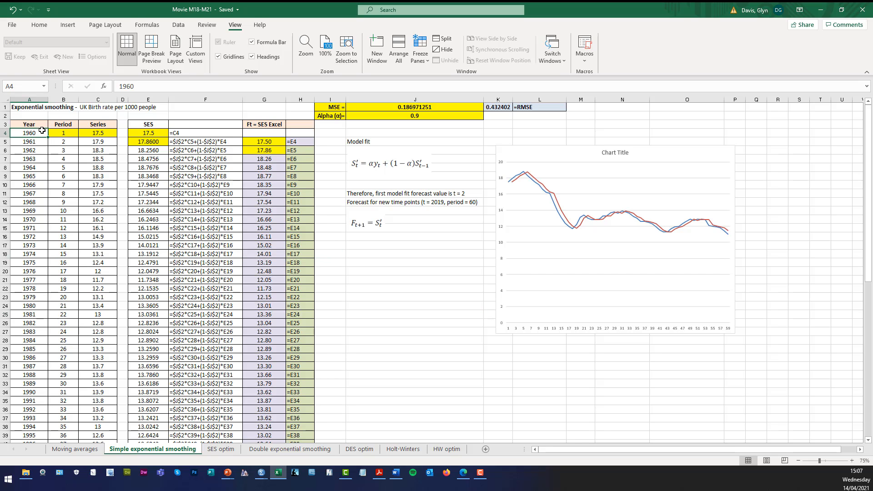
{"action": "scroll", "coordinate": [39, 367], "scroll_direction": "down", "scroll_amount": 10}
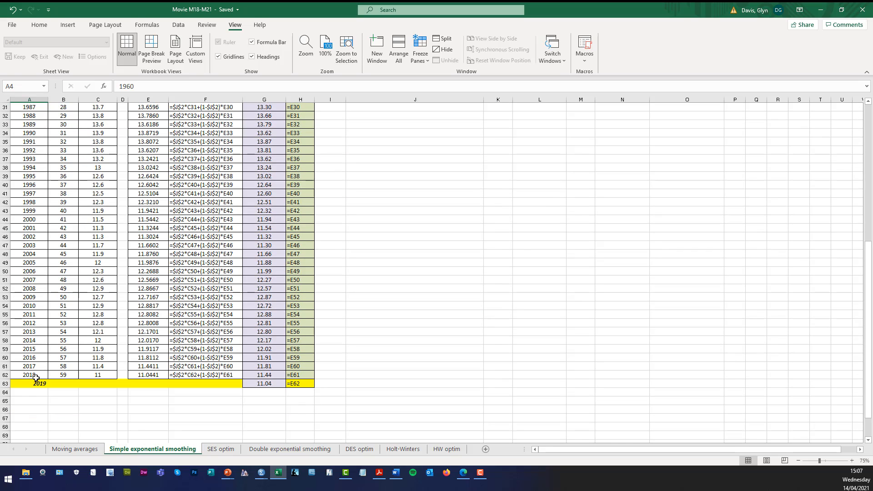
{"action": "left_click", "coordinate": [36, 377]}
{"action": "scroll", "coordinate": [35, 377], "scroll_direction": "up", "scroll_amount": 10}
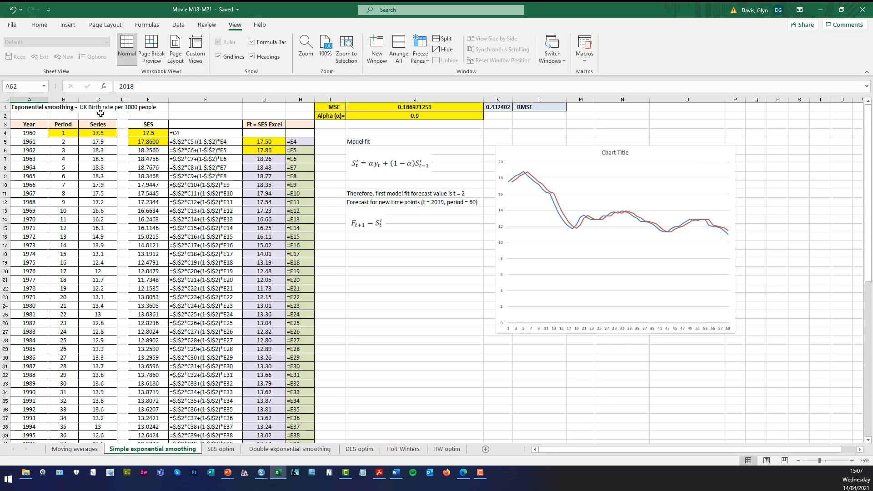
{"action": "left_click", "coordinate": [29, 133]}
{"action": "left_click", "coordinate": [112, 132]}
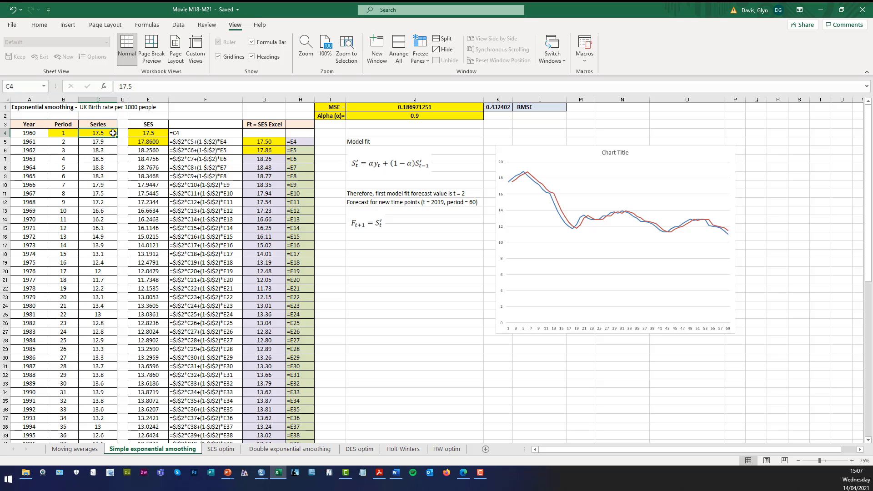
{"action": "left_click", "coordinate": [46, 139]}
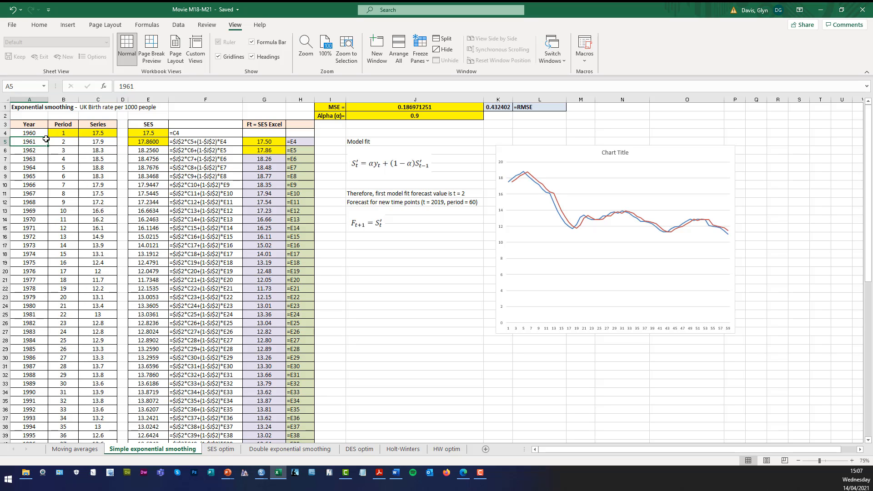
{"action": "left_click", "coordinate": [91, 142]}
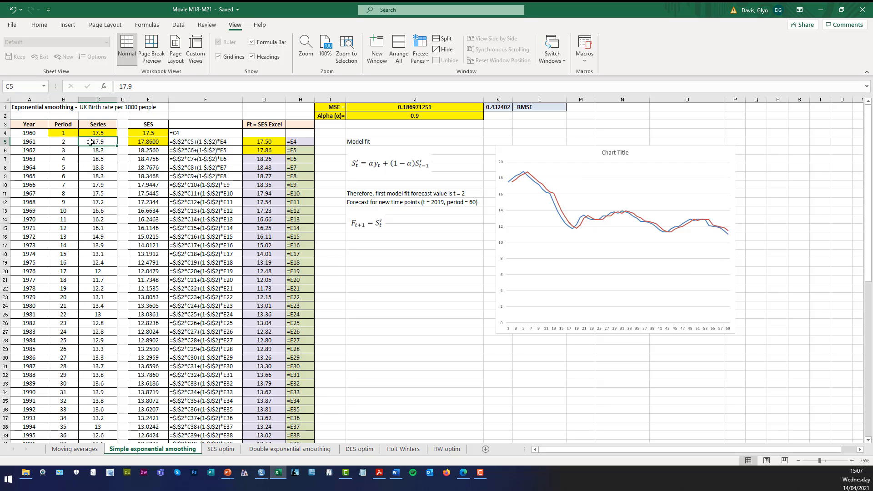
{"action": "scroll", "coordinate": [27, 365], "scroll_direction": "down", "scroll_amount": 10}
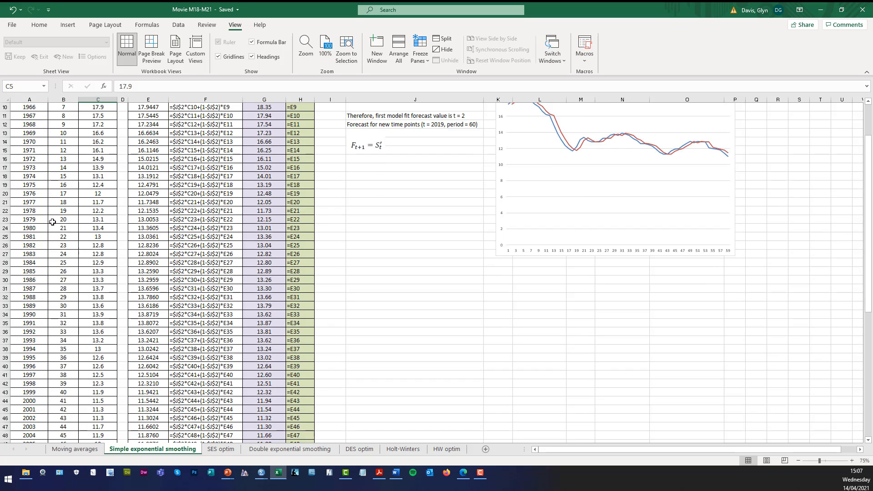
{"action": "left_click", "coordinate": [36, 375]}
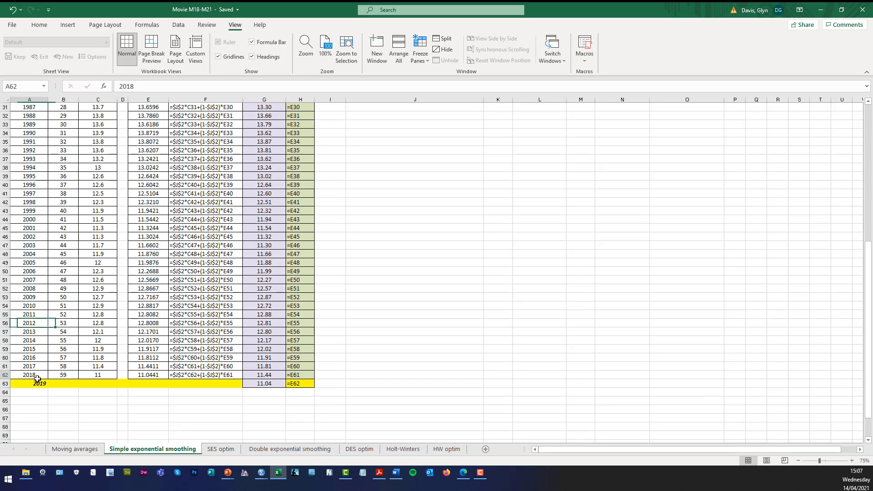
{"action": "left_click", "coordinate": [106, 372]}
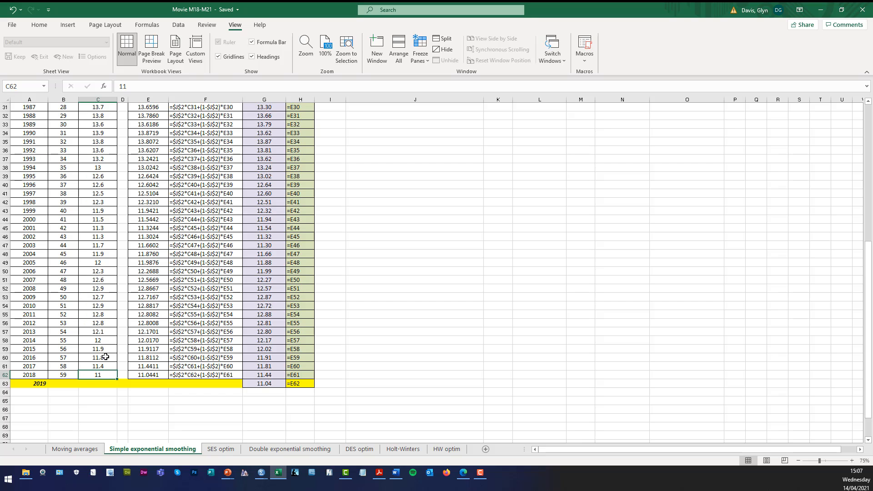
{"action": "scroll", "coordinate": [105, 357], "scroll_direction": "up", "scroll_amount": 10}
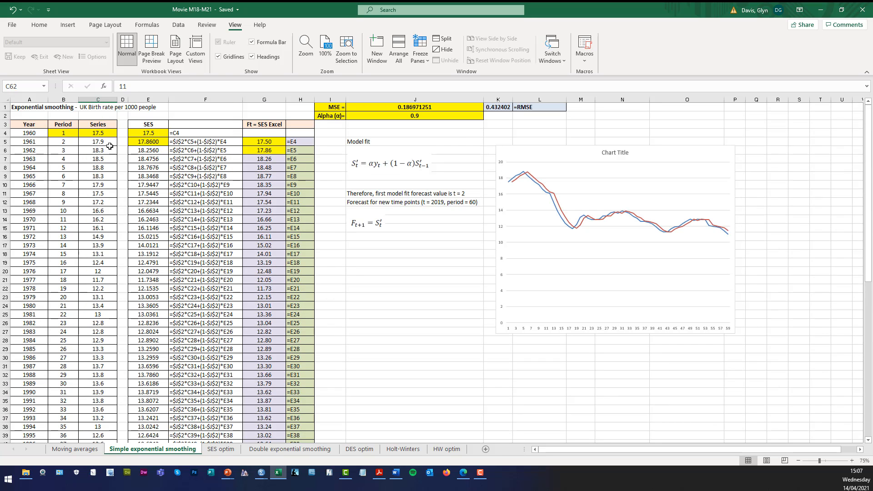
Select the whole birth-rate series in C4:C62 and review it against the years from 1960 to 2018
{"action": "left_click", "coordinate": [108, 133]}
{"action": "scroll", "coordinate": [101, 336], "scroll_direction": "down", "scroll_amount": 11}
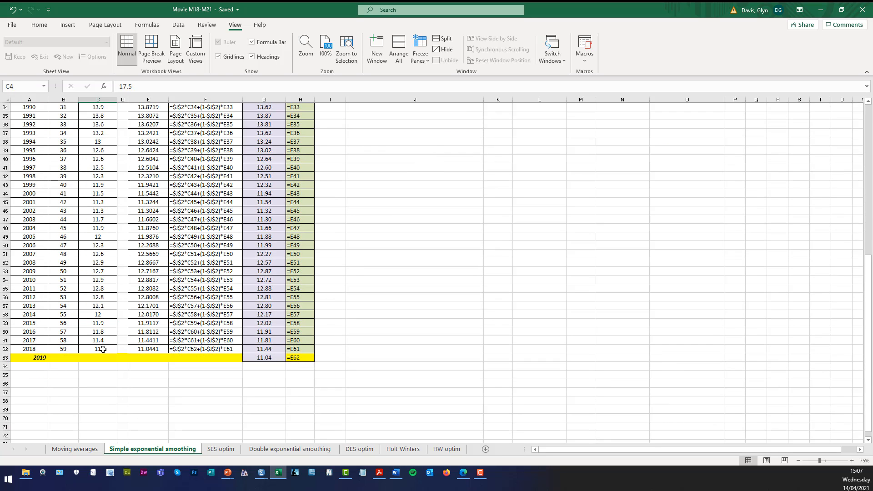
{"action": "left_click", "coordinate": [105, 349], "text": "shift"}
{"action": "scroll", "coordinate": [94, 277], "scroll_direction": "up", "scroll_amount": 11}
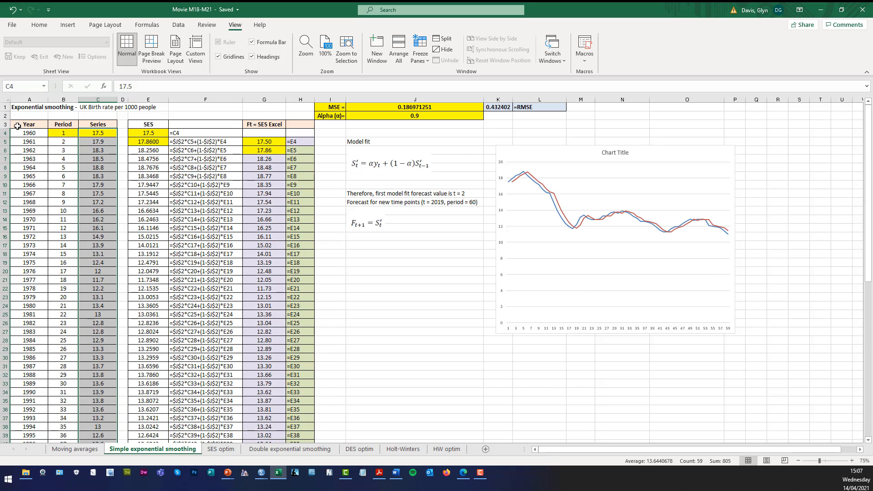
{"action": "scroll", "coordinate": [64, 376], "scroll_direction": "down", "scroll_amount": 10}
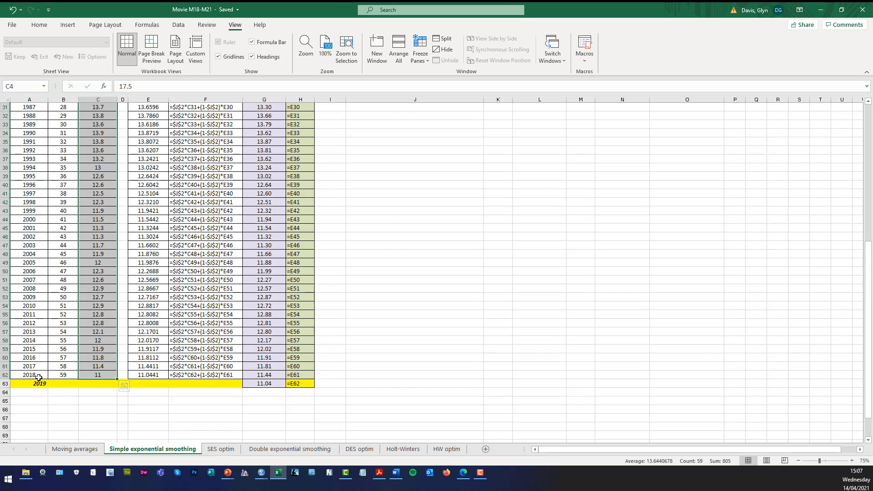
{"action": "scroll", "coordinate": [157, 314], "scroll_direction": "up", "scroll_amount": 10}
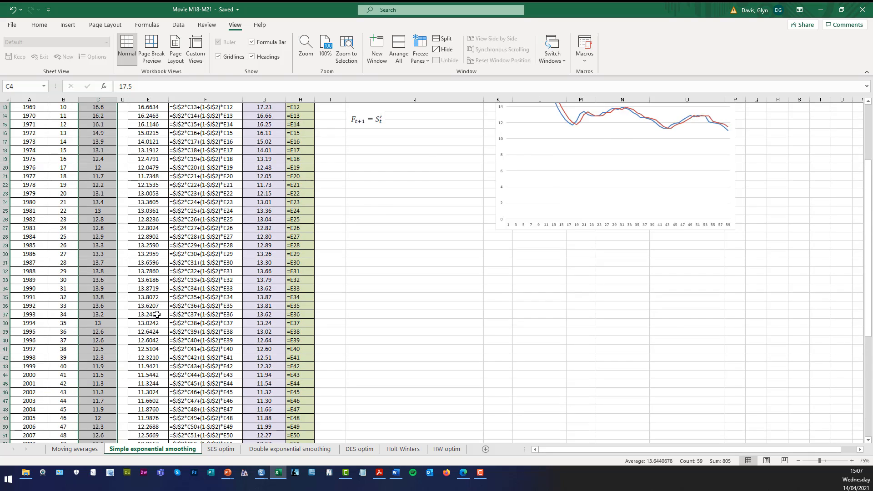
Delete the existing two-line chart beside the model formulas
{"action": "left_click", "coordinate": [445, 360]}
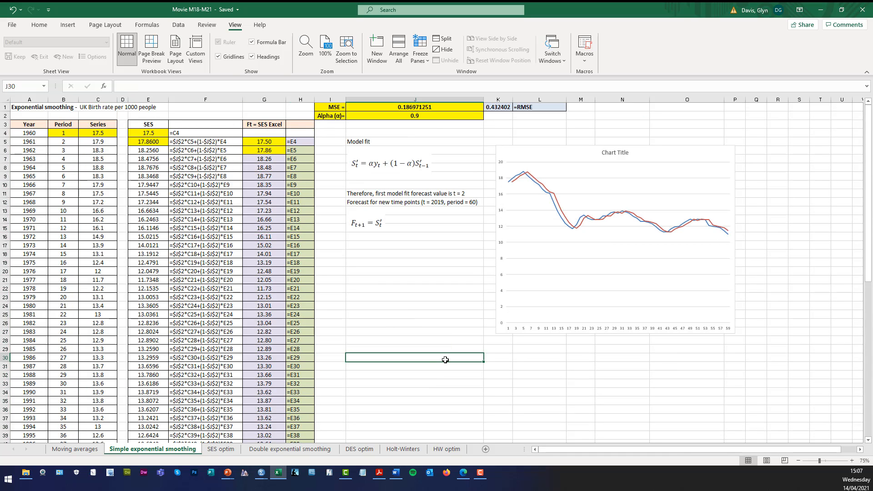
{"action": "left_click", "coordinate": [576, 146]}
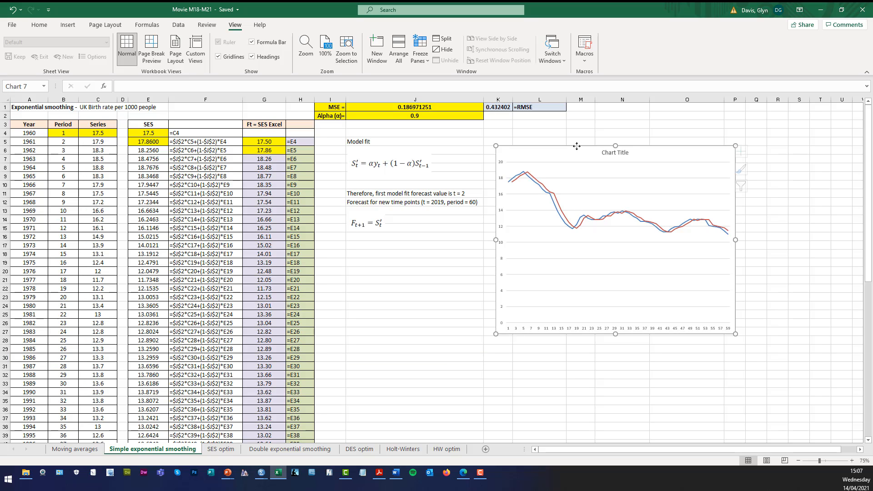
{"action": "key", "text": "Delete"}
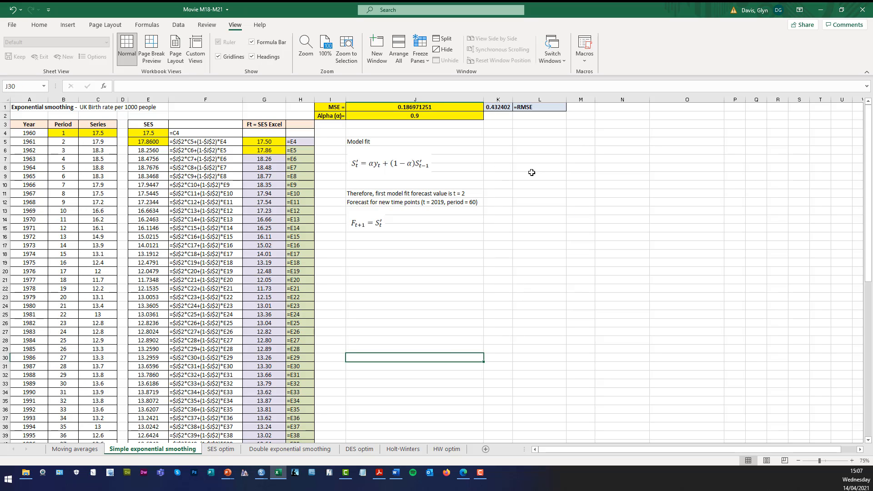
Insert a basic 2-D line chart of the birth-rate series in C4:C62
{"action": "left_click", "coordinate": [104, 134]}
{"action": "left_click_drag", "start_coordinate": [104, 133], "coordinate": [107, 324]}
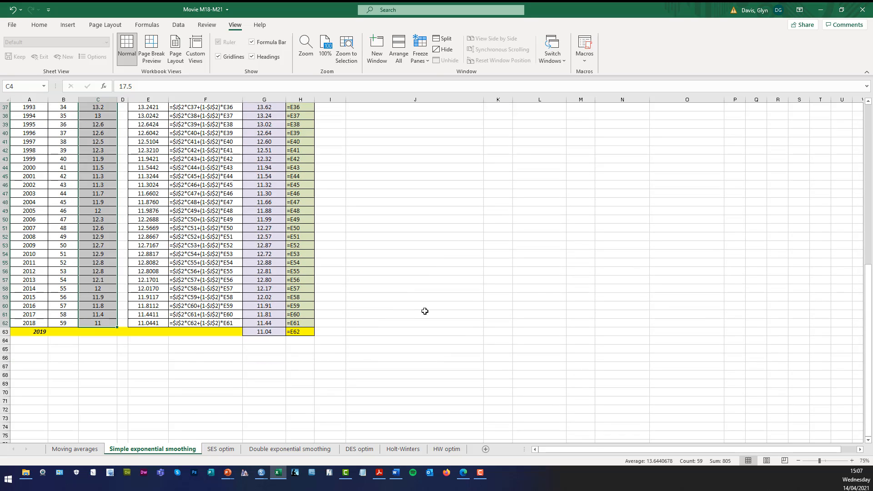
{"action": "scroll", "coordinate": [425, 310], "scroll_direction": "up", "scroll_amount": 12}
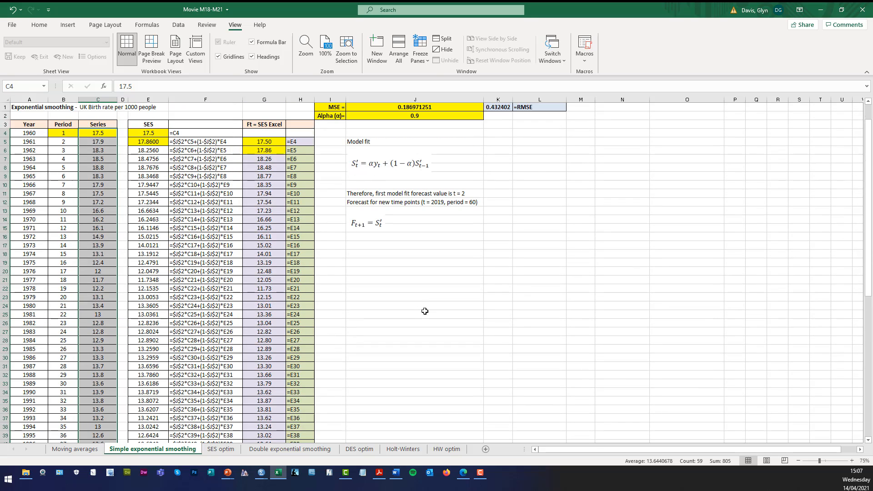
{"action": "left_click", "coordinate": [64, 25]}
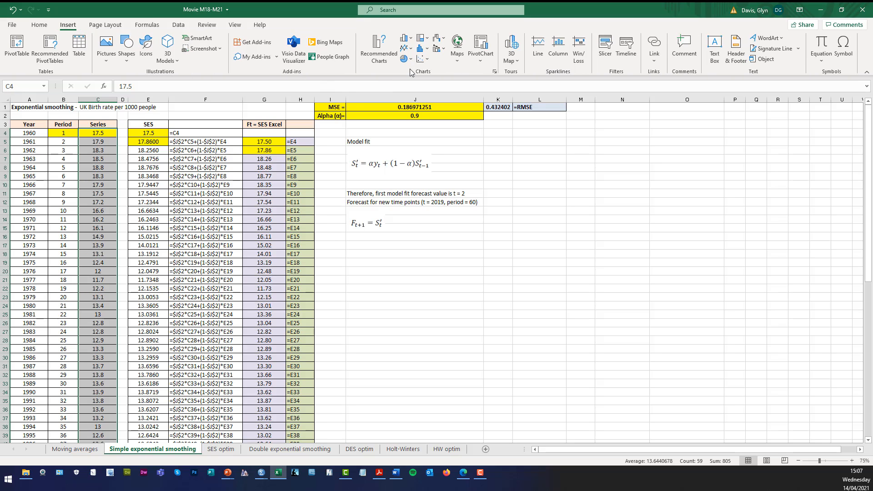
{"action": "left_click", "coordinate": [412, 54]}
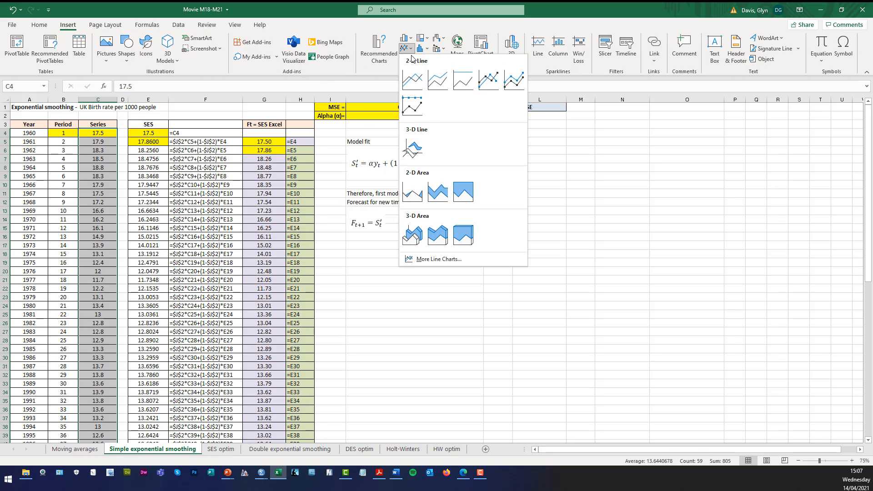
{"action": "left_click", "coordinate": [413, 80]}
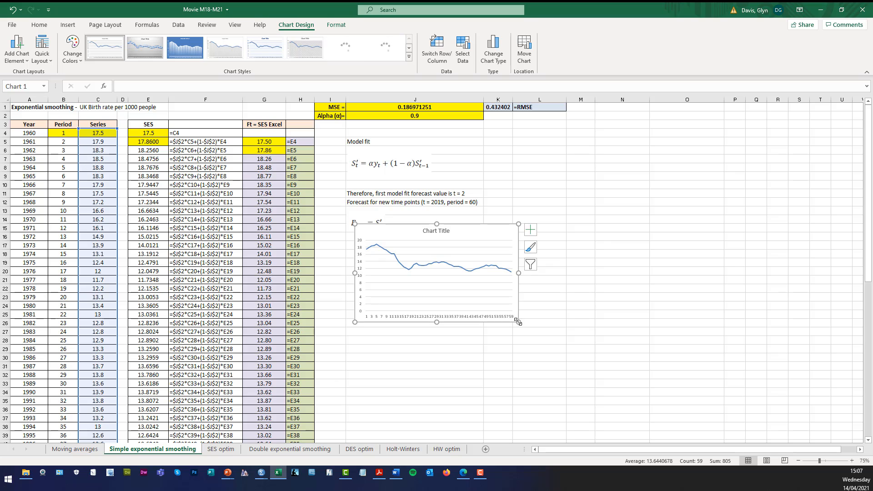
Enlarge the new line chart and place it beside the model formulas, over about columns L to Q and rows 6 to 28
{"action": "left_click_drag", "start_coordinate": [518, 322], "coordinate": [596, 413]}
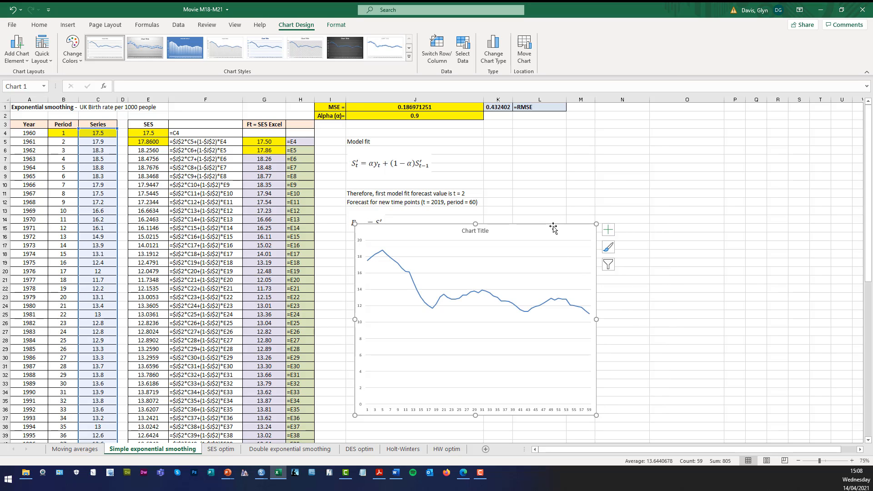
{"action": "left_click_drag", "start_coordinate": [554, 226], "coordinate": [709, 148]}
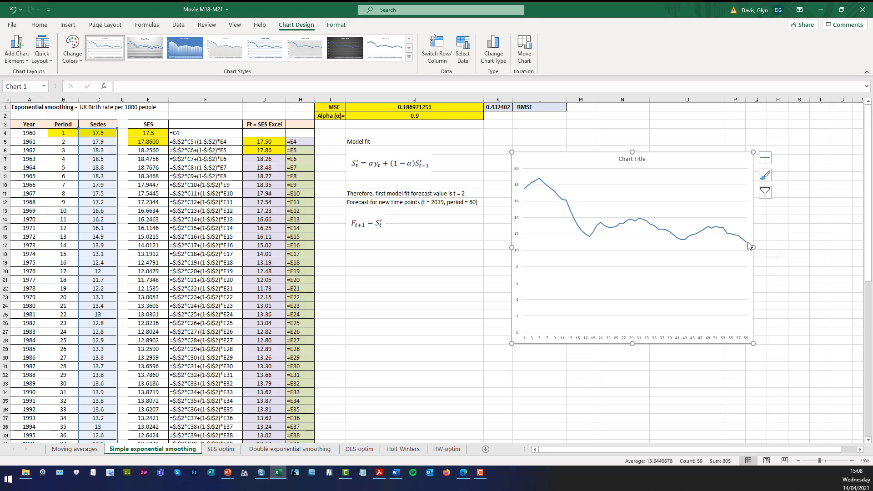
{"action": "left_click", "coordinate": [408, 283]}
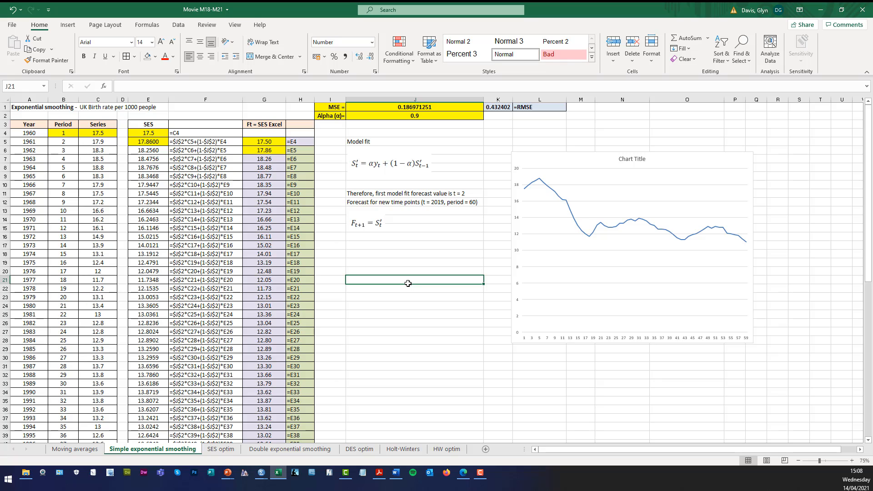
Compare the starting SES value in E4 with the first observation in C4 and the model fit equation
{"action": "left_click", "coordinate": [56, 135]}
{"action": "left_click", "coordinate": [107, 133]}
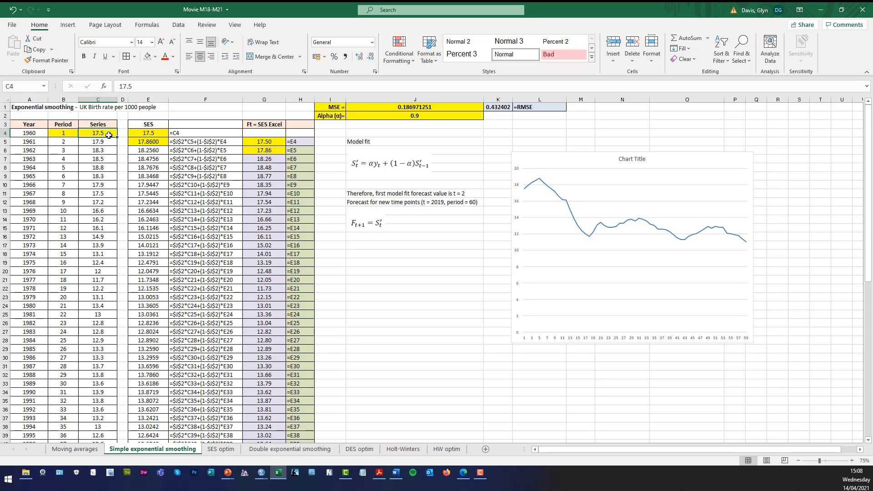
{"action": "left_click", "coordinate": [160, 135]}
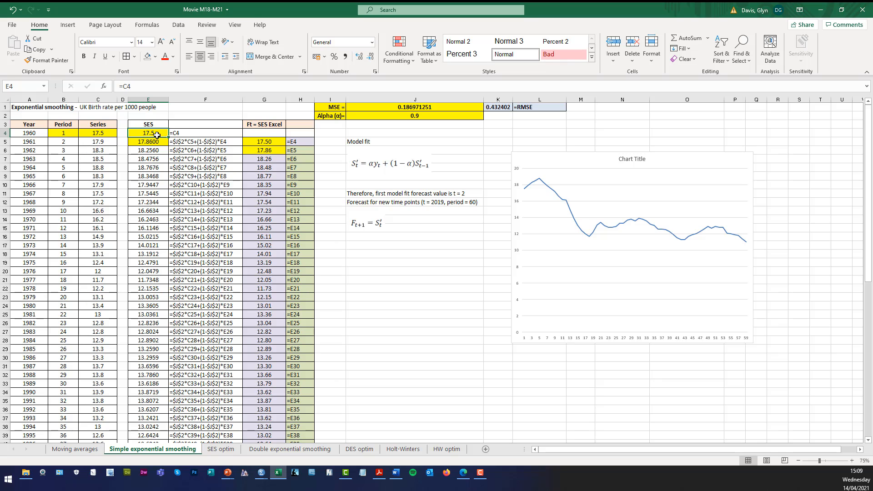
{"action": "left_click", "coordinate": [108, 132]}
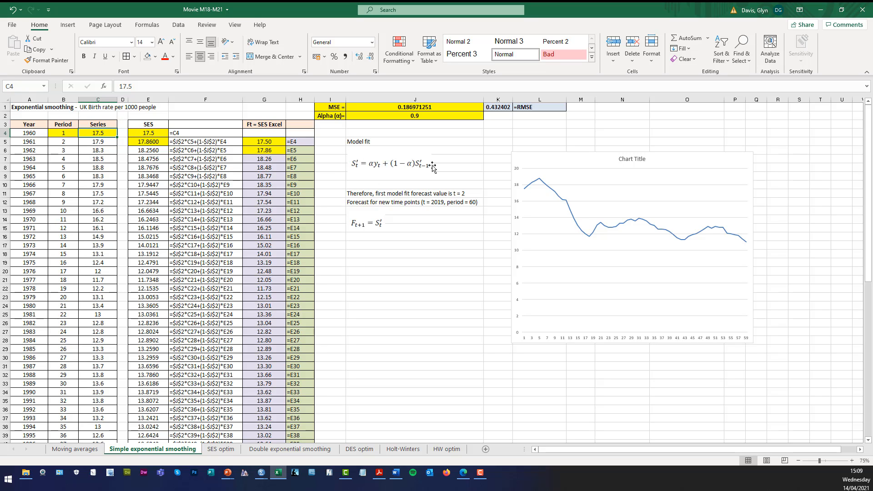
{"action": "left_click", "coordinate": [156, 131]}
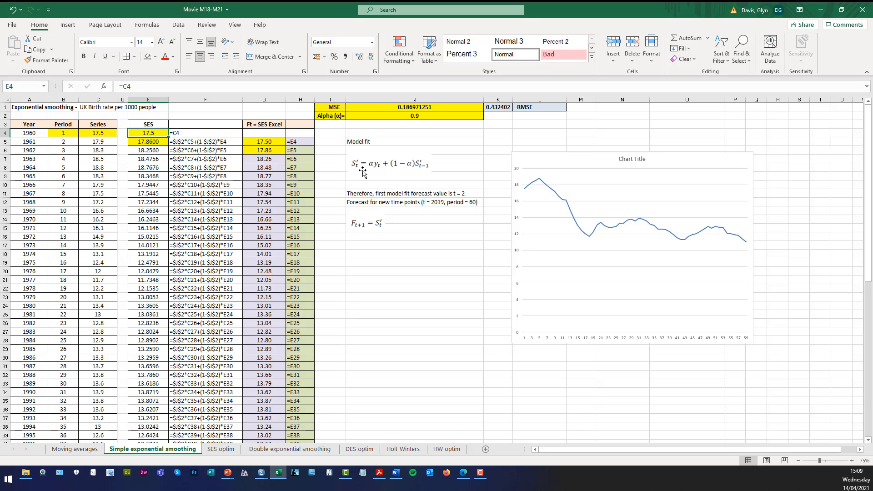
Compare the SES formula in E5 with the starting value in E4, the alpha in J2 and the model fit equation
{"action": "left_click", "coordinate": [162, 143]}
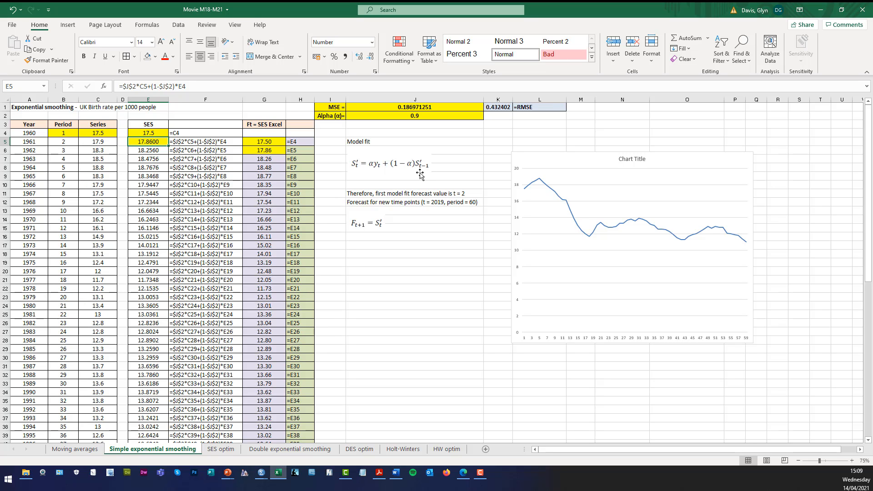
{"action": "left_click", "coordinate": [160, 133]}
{"action": "left_click", "coordinate": [387, 118]}
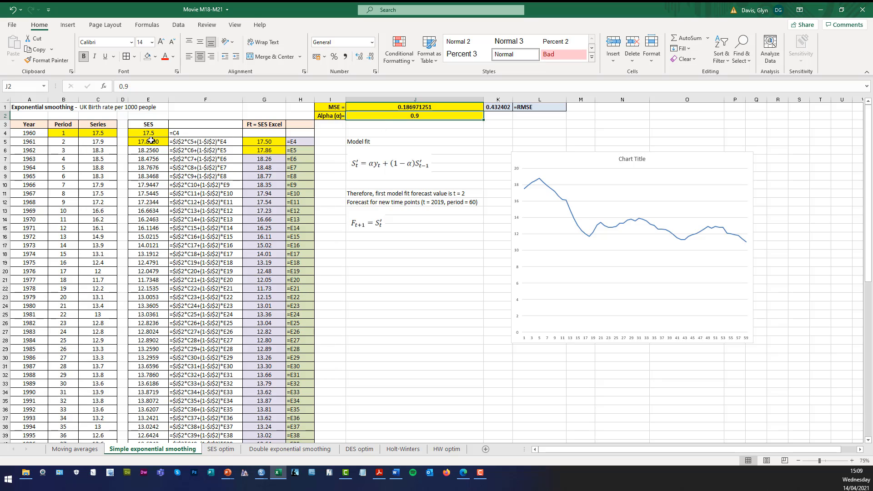
{"action": "left_click", "coordinate": [151, 141]}
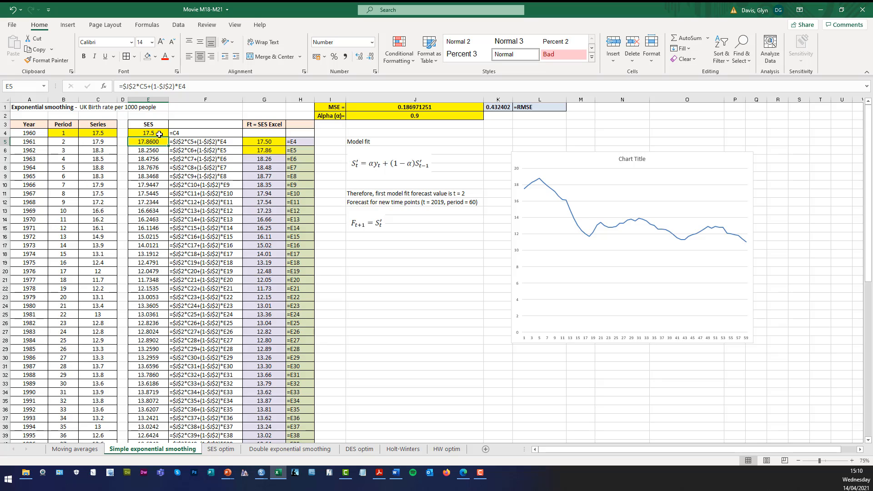
{"action": "left_click", "coordinate": [162, 133]}
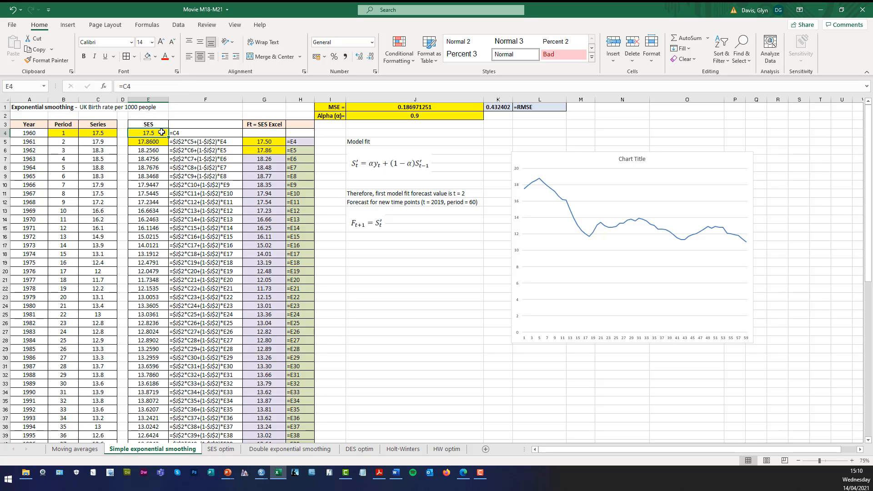
{"action": "left_click", "coordinate": [162, 141]}
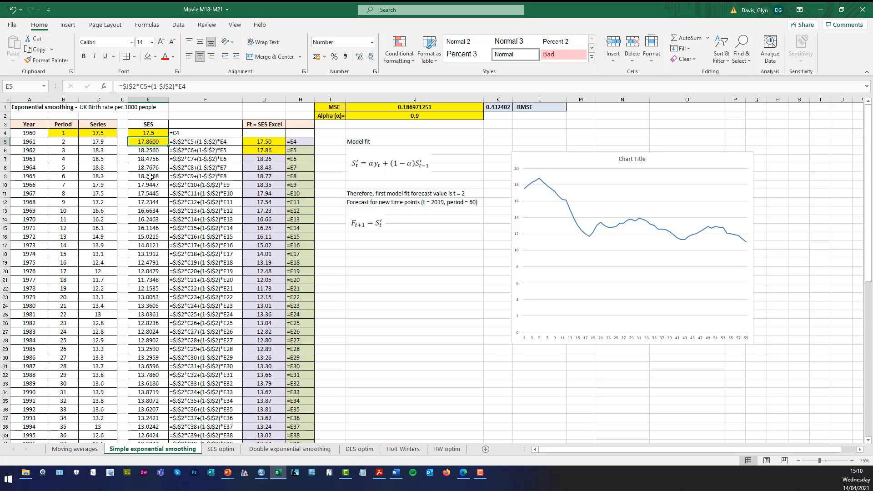
Trace both $J$2 references in the E5 formula to the alpha cell, leaving the formula unedited
{"action": "left_click", "coordinate": [130, 88]}
{"action": "double_click", "coordinate": [130, 88]}
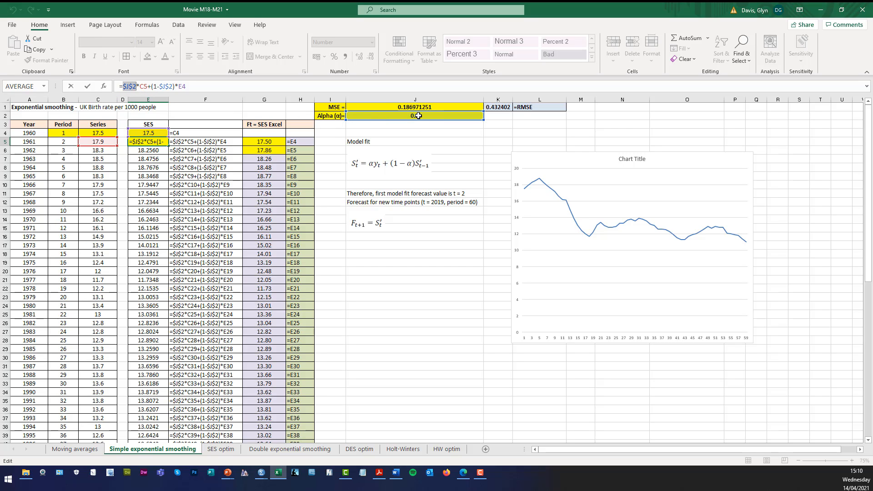
{"action": "left_click", "coordinate": [160, 86]}
{"action": "left_click", "coordinate": [172, 86], "text": "shift"}
{"action": "key", "text": "Escape"}
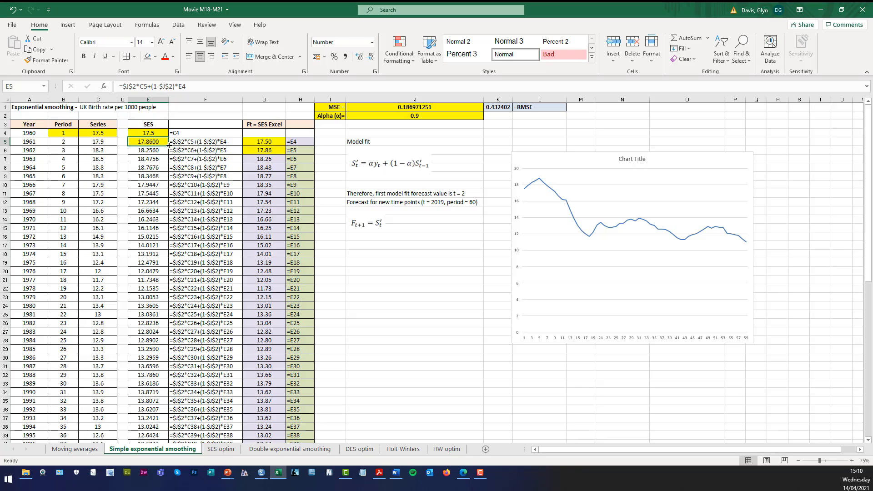
Fill the SES formula from E5 down to E62 and check the formula in E62
{"action": "left_click_drag", "start_coordinate": [168, 145], "coordinate": [153, 424]}
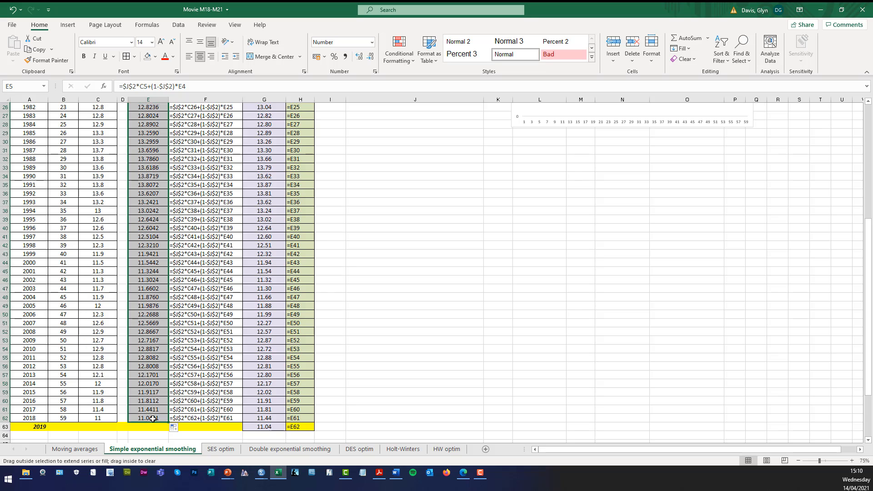
{"action": "left_click", "coordinate": [412, 391]}
{"action": "left_click", "coordinate": [159, 417]}
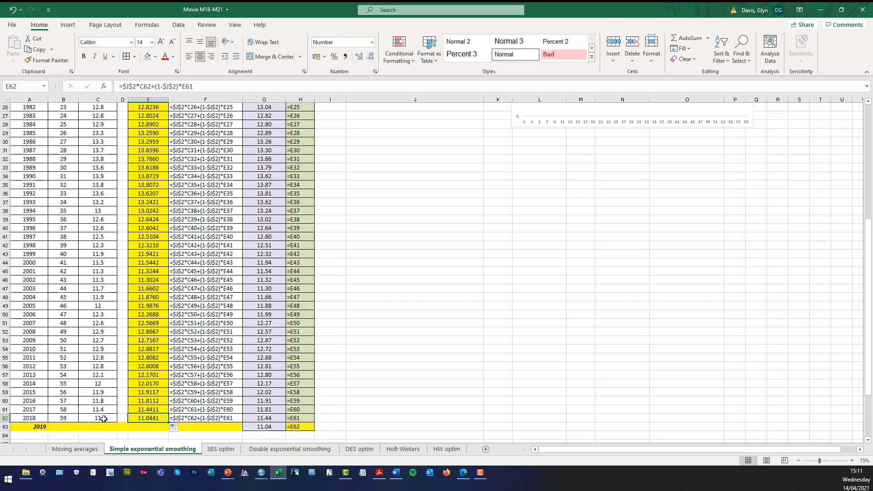
Compare the first forecasts in G5 and G6, for periods 2 and 3, with the SES values in E4 and E5
{"action": "scroll", "coordinate": [200, 335], "scroll_direction": "up", "scroll_amount": 8}
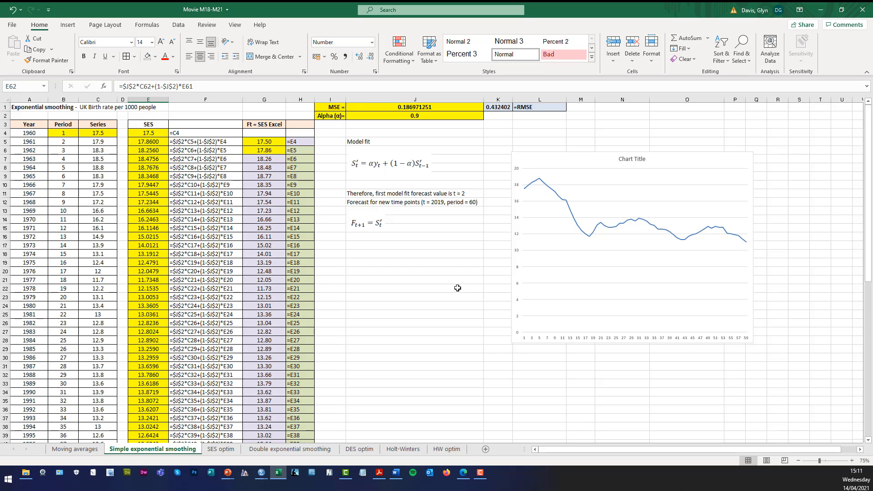
{"action": "left_click", "coordinate": [276, 143]}
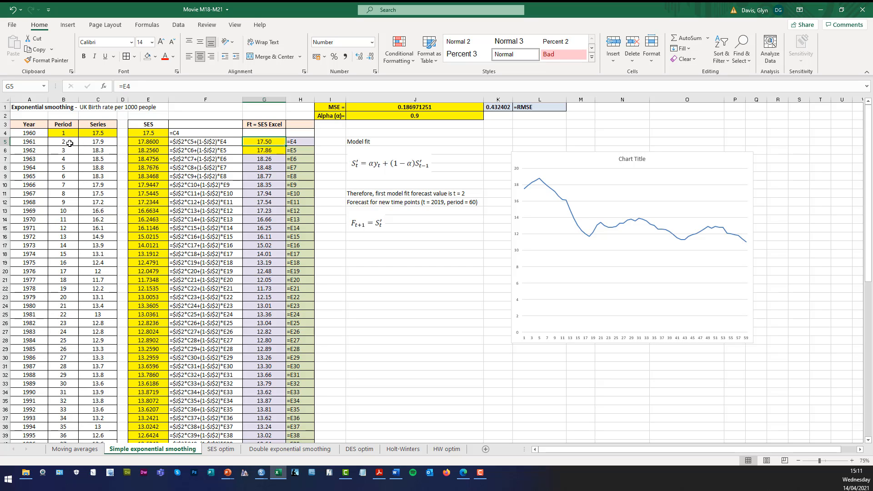
{"action": "left_click", "coordinate": [70, 143]}
{"action": "left_click", "coordinate": [265, 143]}
{"action": "left_click", "coordinate": [158, 133]}
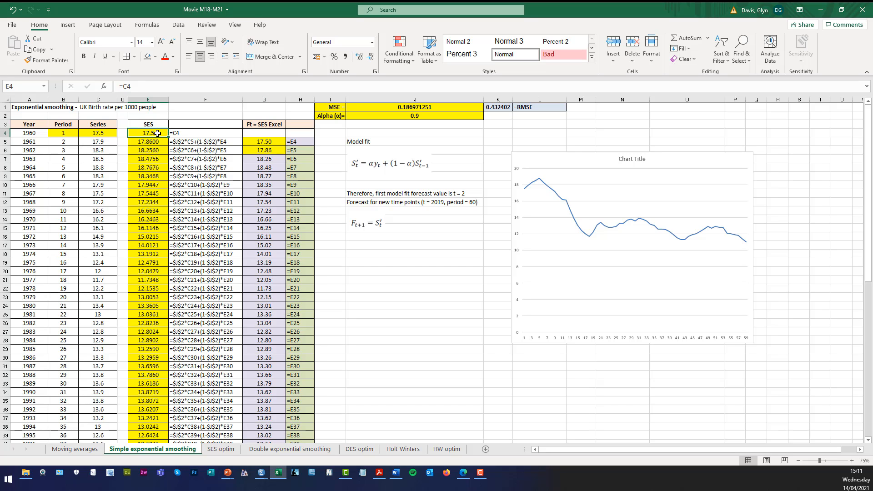
{"action": "left_click", "coordinate": [262, 150]}
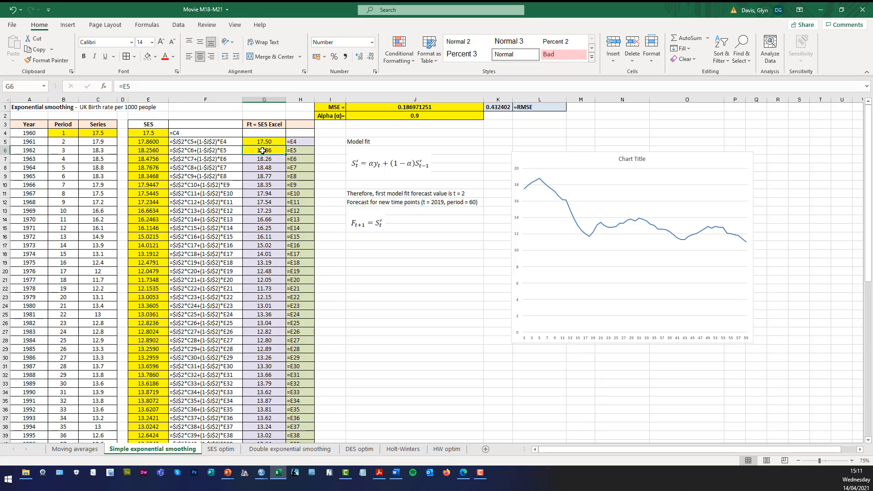
{"action": "left_click", "coordinate": [64, 150]}
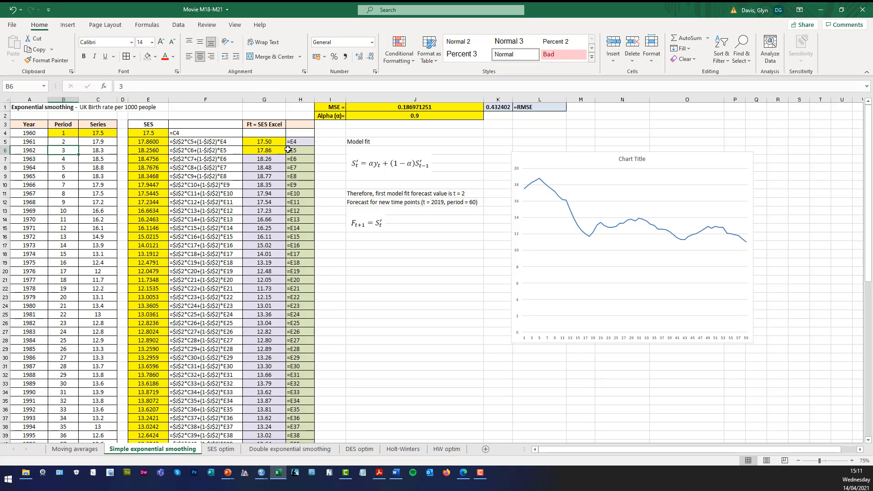
{"action": "left_click", "coordinate": [272, 150], "text": "shift"}
{"action": "left_click", "coordinate": [273, 150]}
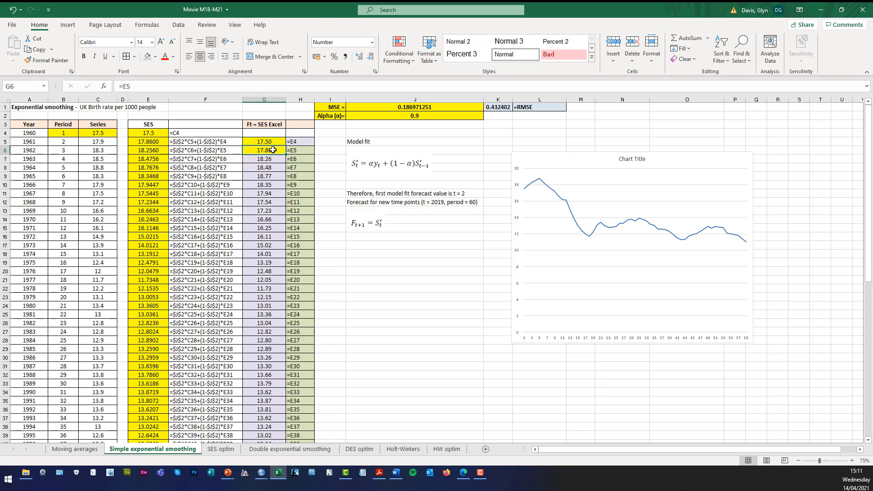
{"action": "left_click", "coordinate": [158, 141]}
{"action": "left_click", "coordinate": [273, 150]}
Fill the forecast formula from G62 down to G63 for 2019 and check it against the SES value in E62
{"action": "scroll", "coordinate": [266, 241], "scroll_direction": "down", "scroll_amount": 10}
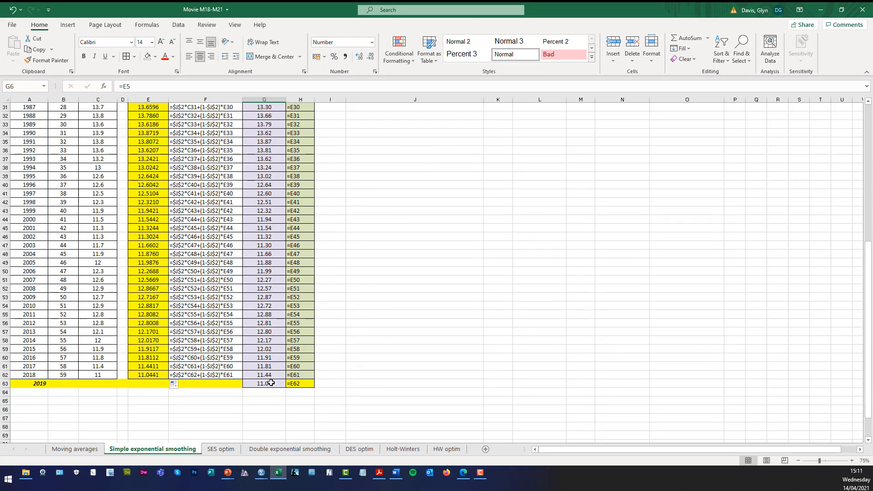
{"action": "scroll", "coordinate": [271, 383], "scroll_direction": "up", "scroll_amount": 10}
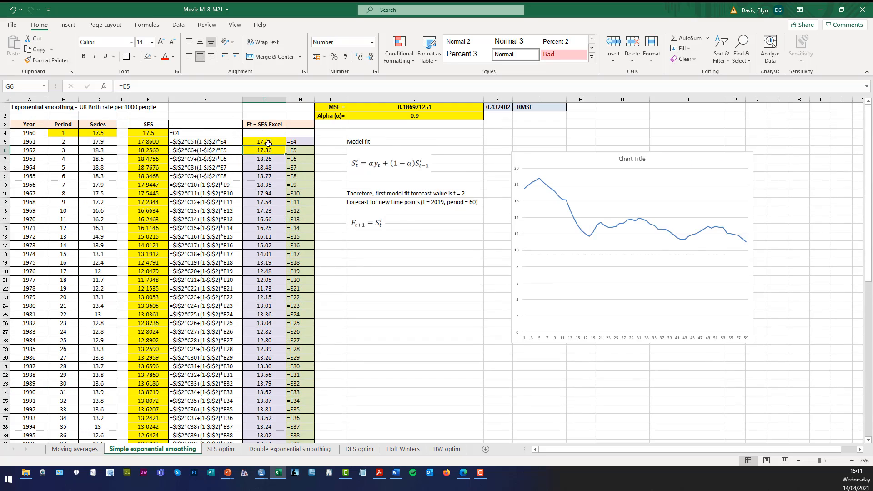
{"action": "scroll", "coordinate": [275, 314], "scroll_direction": "down", "scroll_amount": 13}
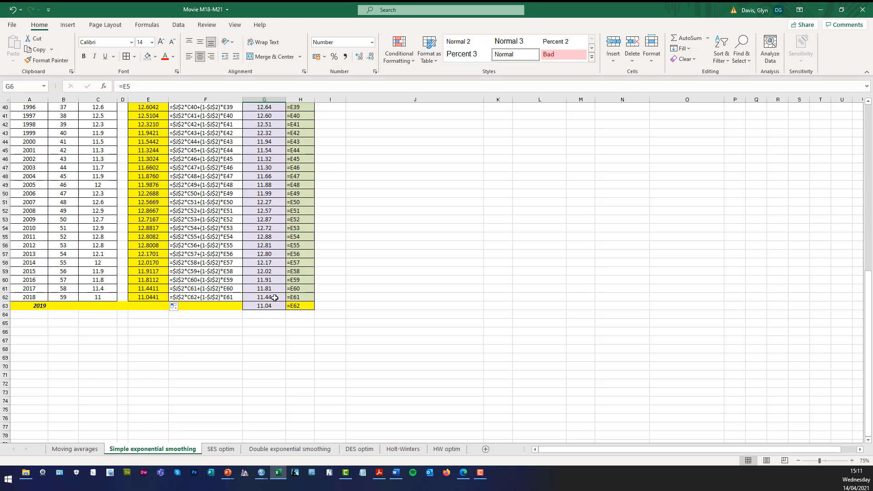
{"action": "left_click", "coordinate": [275, 298]}
{"action": "left_click_drag", "start_coordinate": [287, 302], "coordinate": [287, 318]}
{"action": "left_click", "coordinate": [268, 306]}
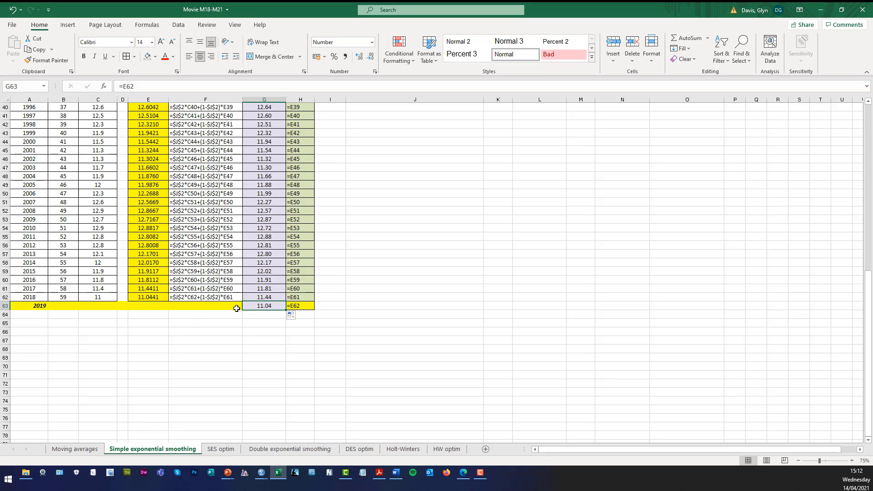
{"action": "left_click", "coordinate": [152, 299]}
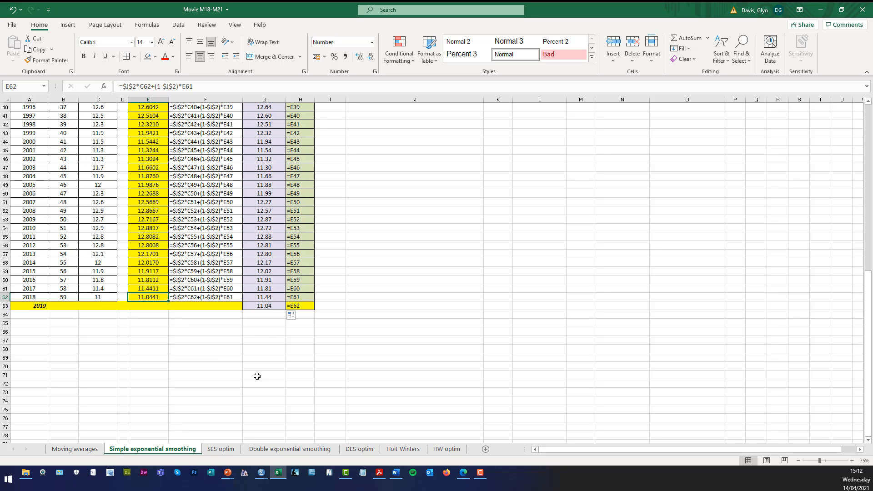
Copy the forecast range G4:G63 into the birth-rate line chart as a second series and inspect the new line's final point
{"action": "scroll", "coordinate": [384, 330], "scroll_direction": "up", "scroll_amount": 13}
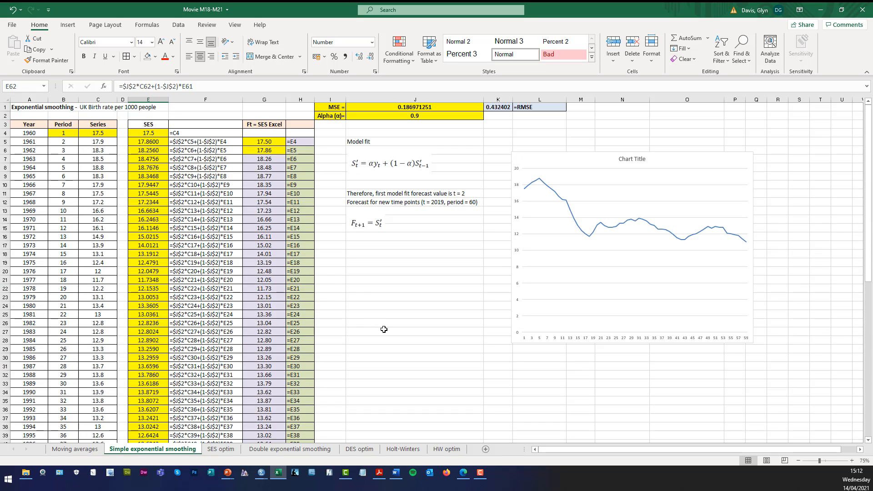
{"action": "left_click", "coordinate": [276, 133]}
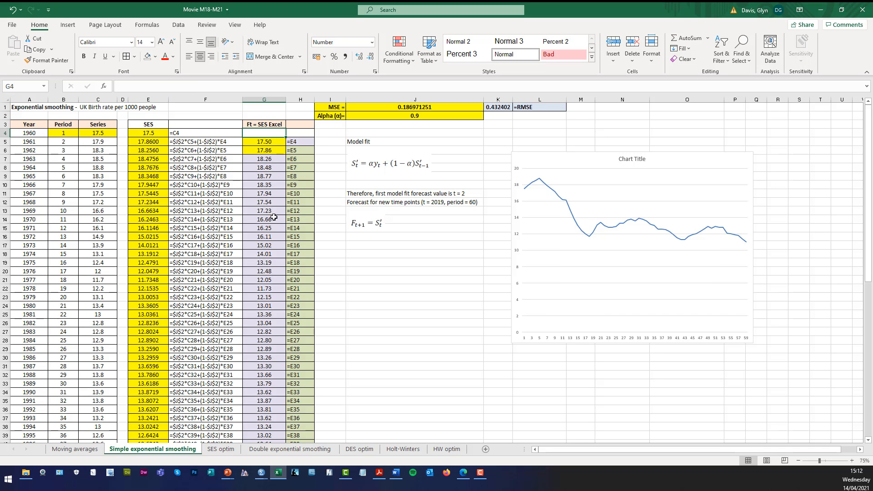
{"action": "scroll", "coordinate": [271, 254], "scroll_direction": "down", "scroll_amount": 13}
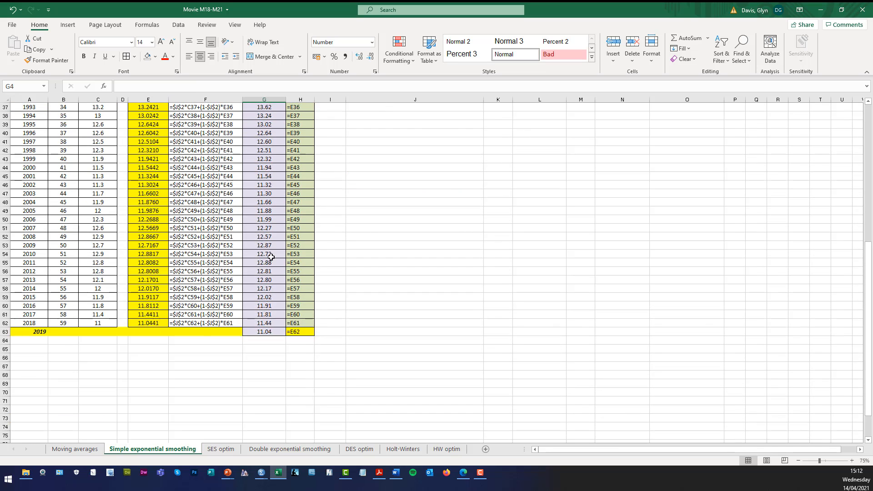
{"action": "left_click", "coordinate": [269, 303], "text": "shift"}
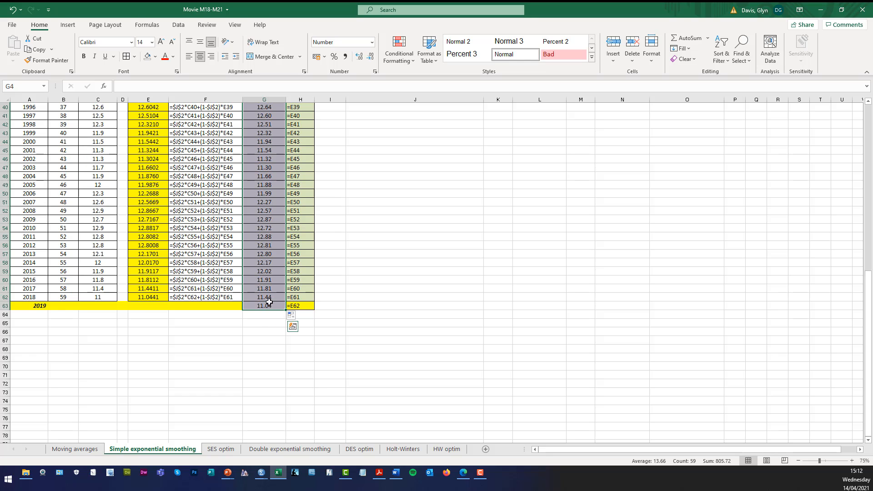
{"action": "left_click", "coordinate": [38, 50]}
{"action": "scroll", "coordinate": [711, 170], "scroll_direction": "up", "scroll_amount": 13}
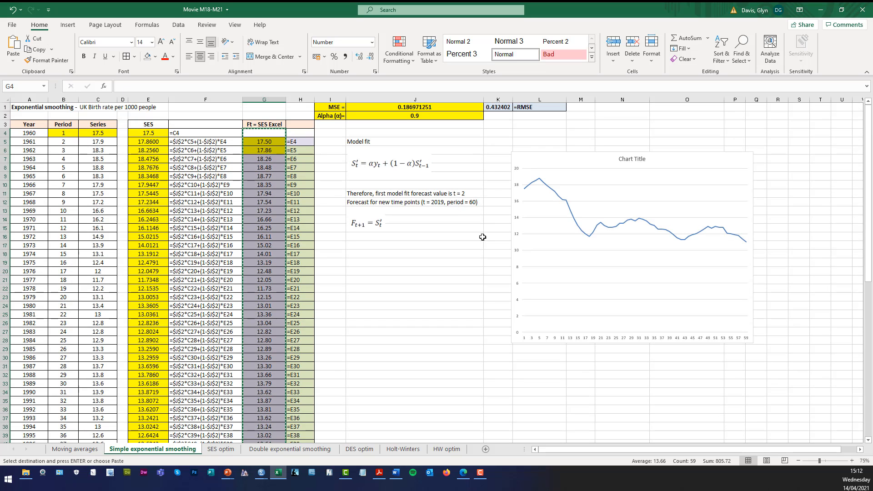
{"action": "left_click", "coordinate": [712, 170]}
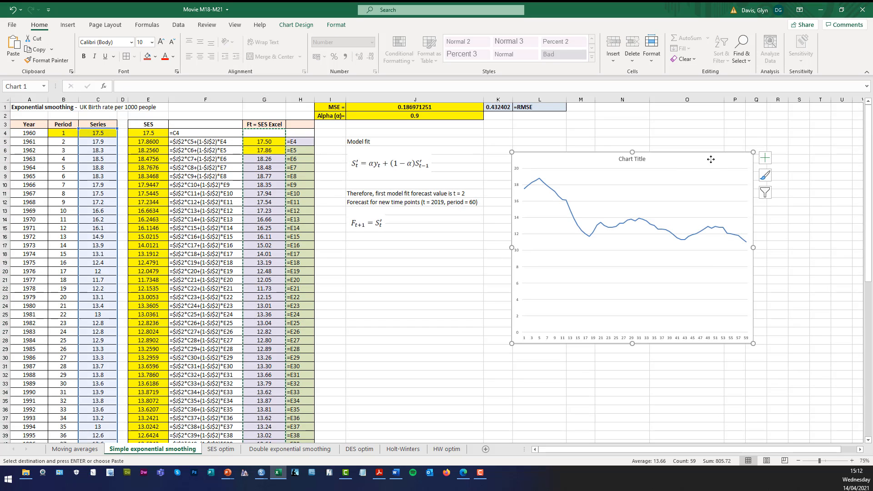
{"action": "right_click", "coordinate": [715, 169]}
{"action": "left_click", "coordinate": [734, 207]}
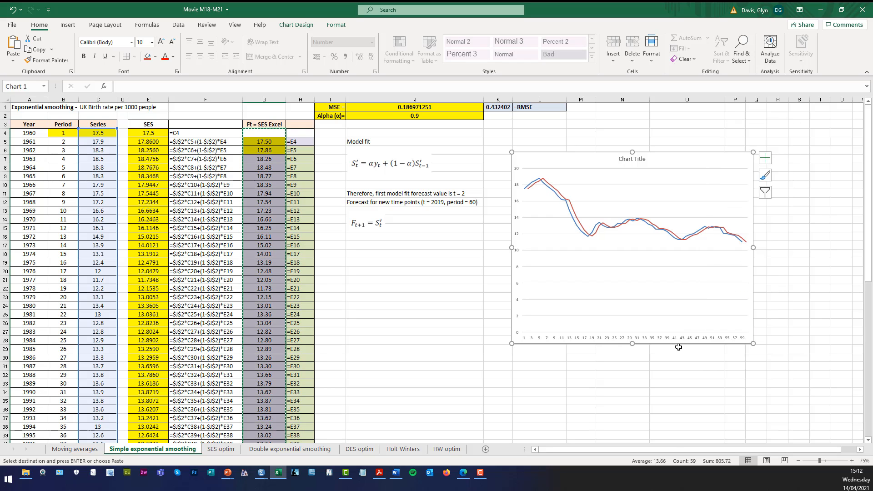
{"action": "left_click", "coordinate": [622, 409]}
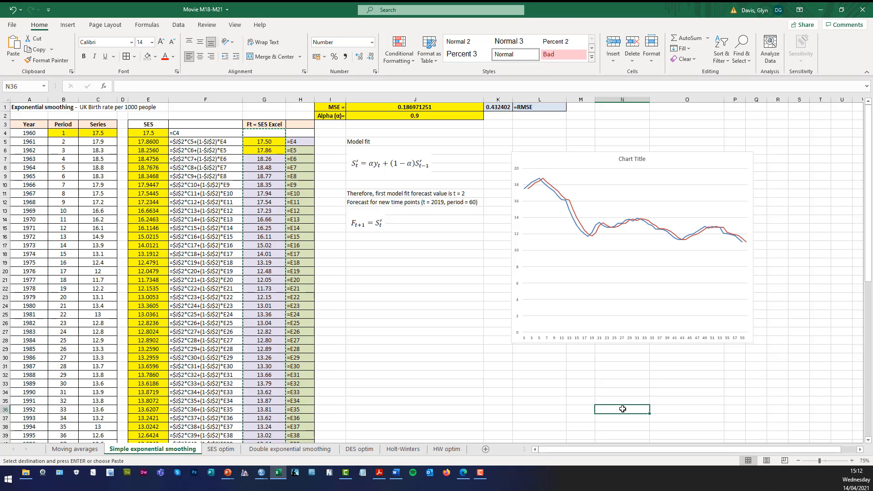
{"action": "key", "text": "Escape"}
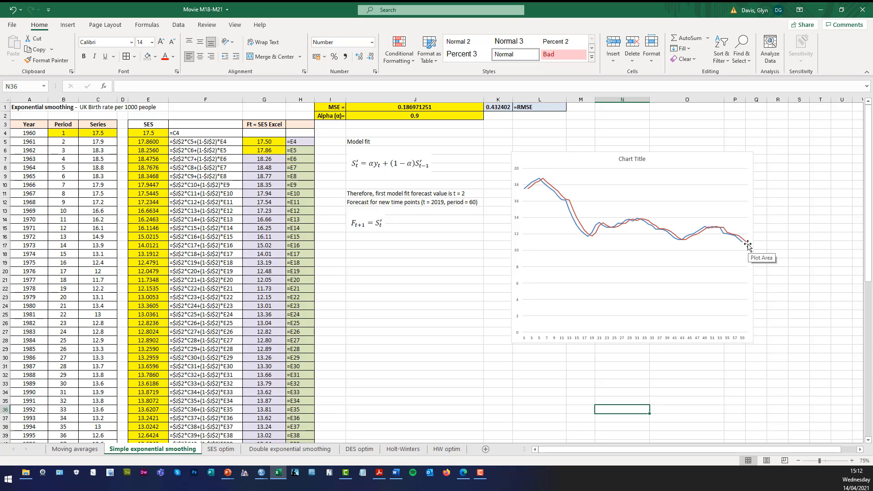
{"action": "mouse_move", "coordinate": [746, 245]}
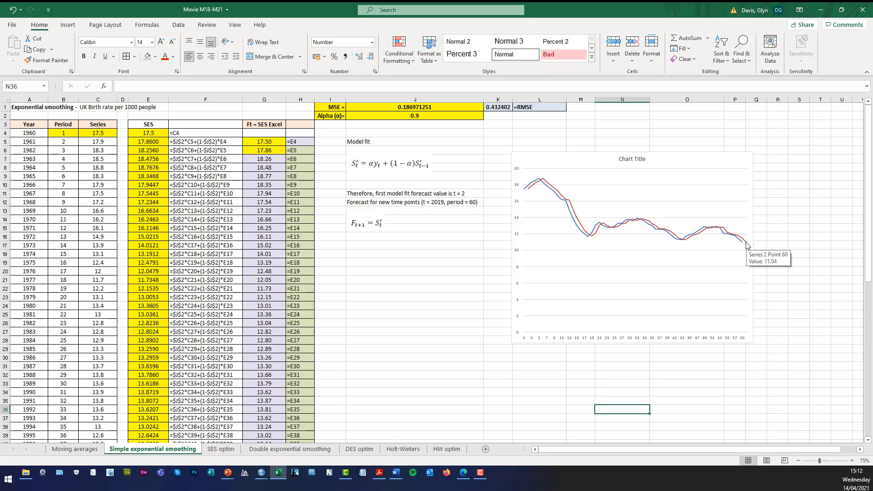